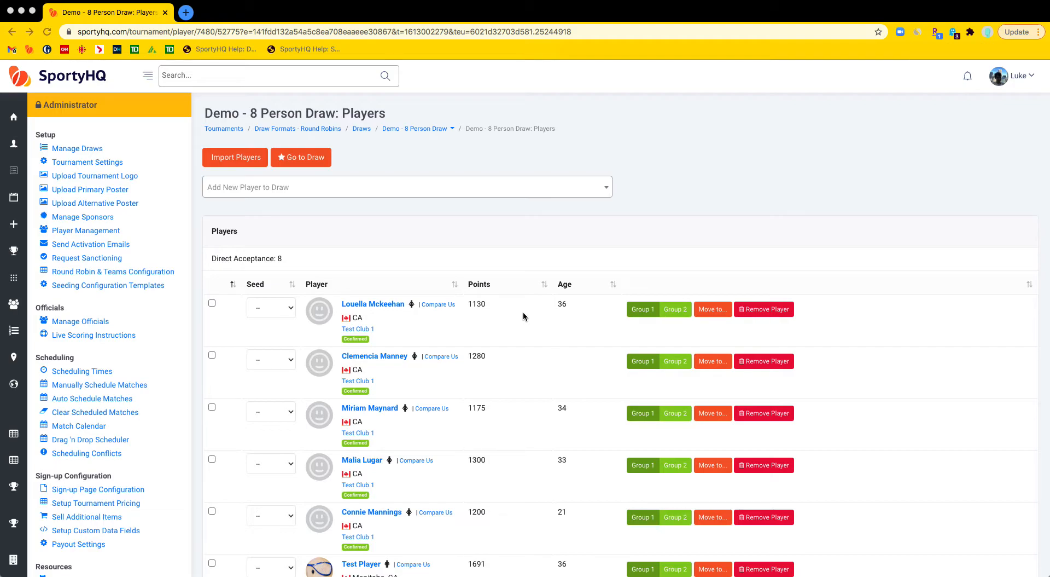
# Step: Examine the draw's player list and the seed choices for the first player
pyautogui.scroll(-2, 523, 311)
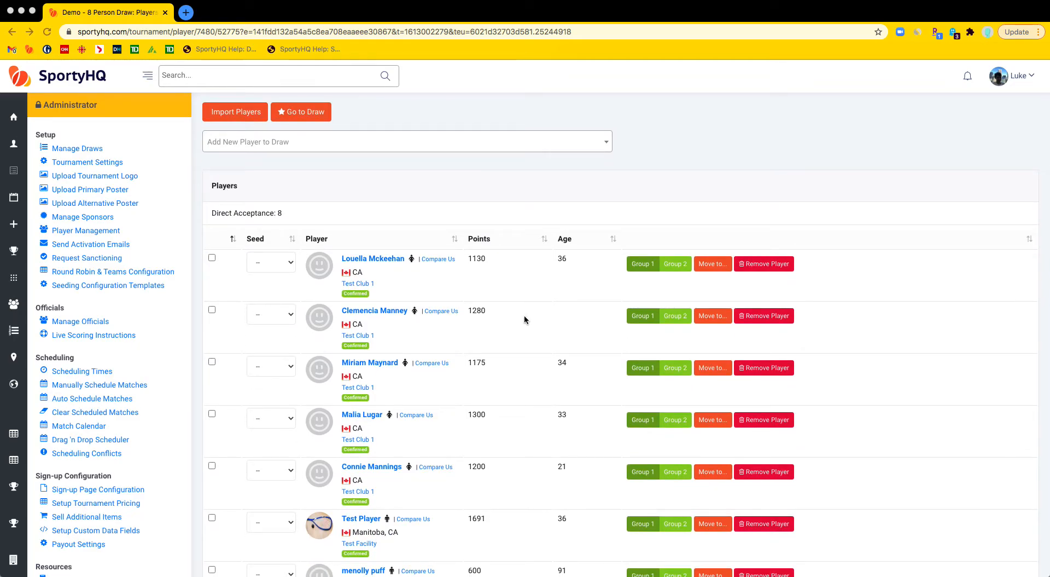
pyautogui.scroll(-1, 525, 316)
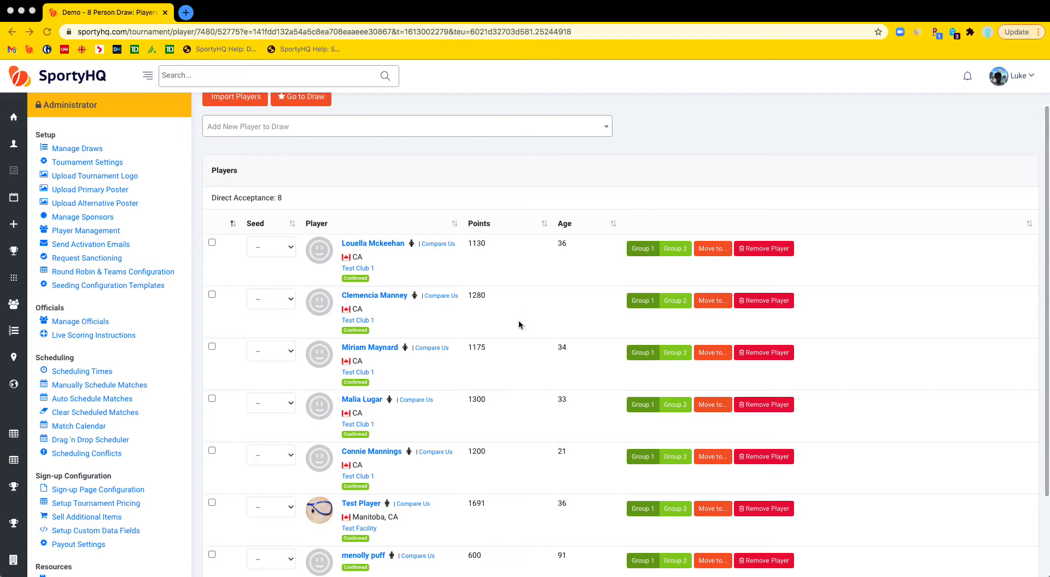
pyautogui.scroll(-1, 514, 325)
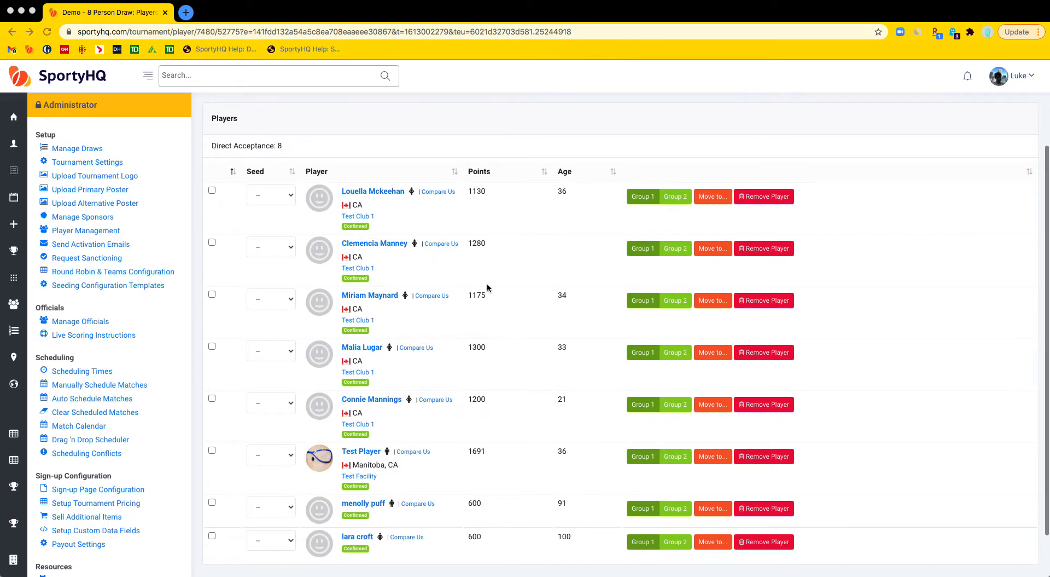
pyautogui.click(275, 196)
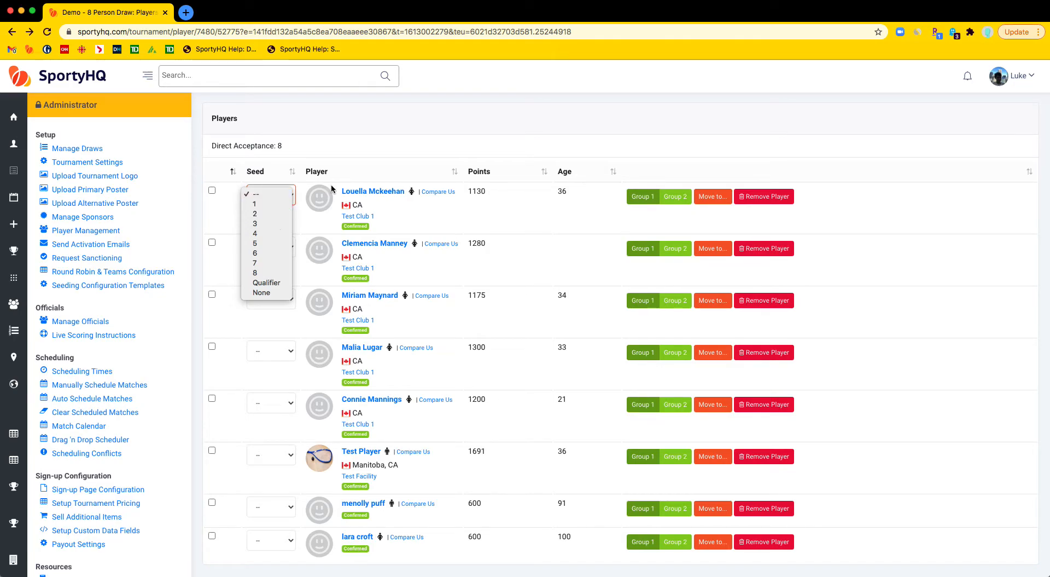
pyautogui.click(391, 161)
# Step: Open the draw page for the Demo - 8 Person Draw from the players list
pyautogui.scroll(3, 418, 267)
pyautogui.click(403, 261)
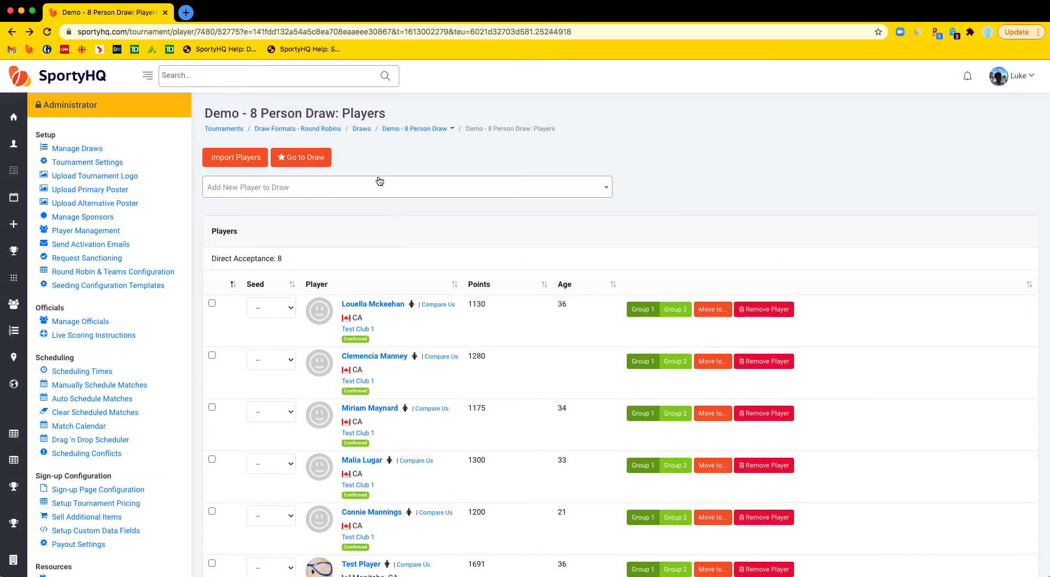
pyautogui.click(304, 159)
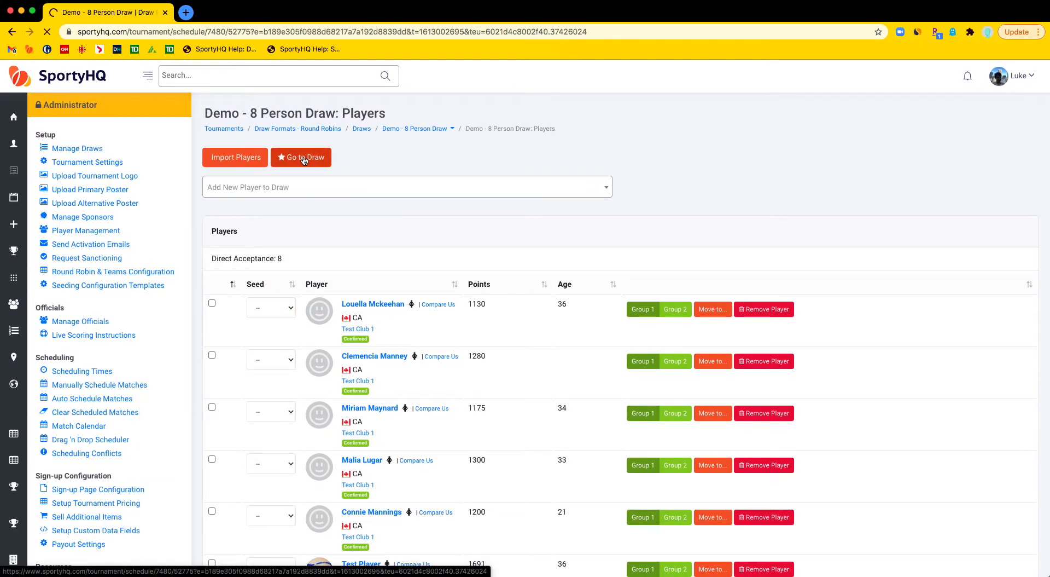
# Step: Examine the available draw formats and the current one-box round robin grid and standings
pyautogui.scroll(-1, 302, 215)
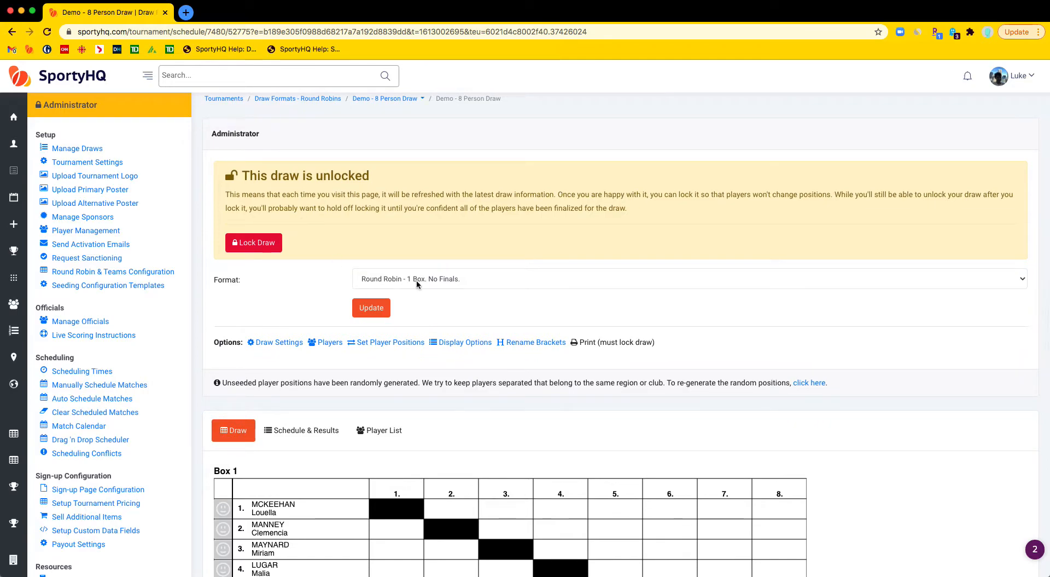
pyautogui.click(388, 279)
pyautogui.scroll(-3, 525, 378)
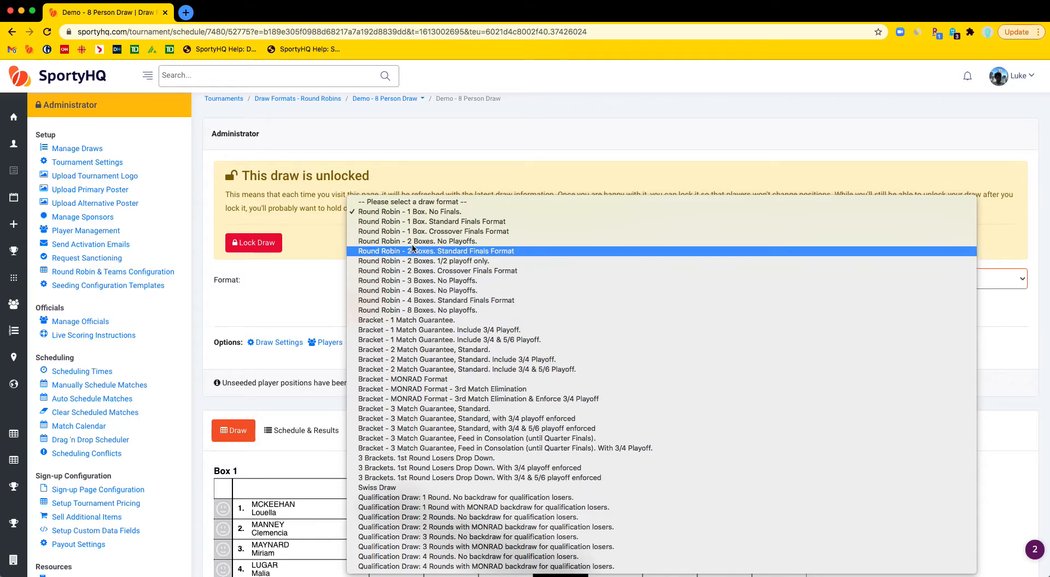
pyautogui.click(283, 300)
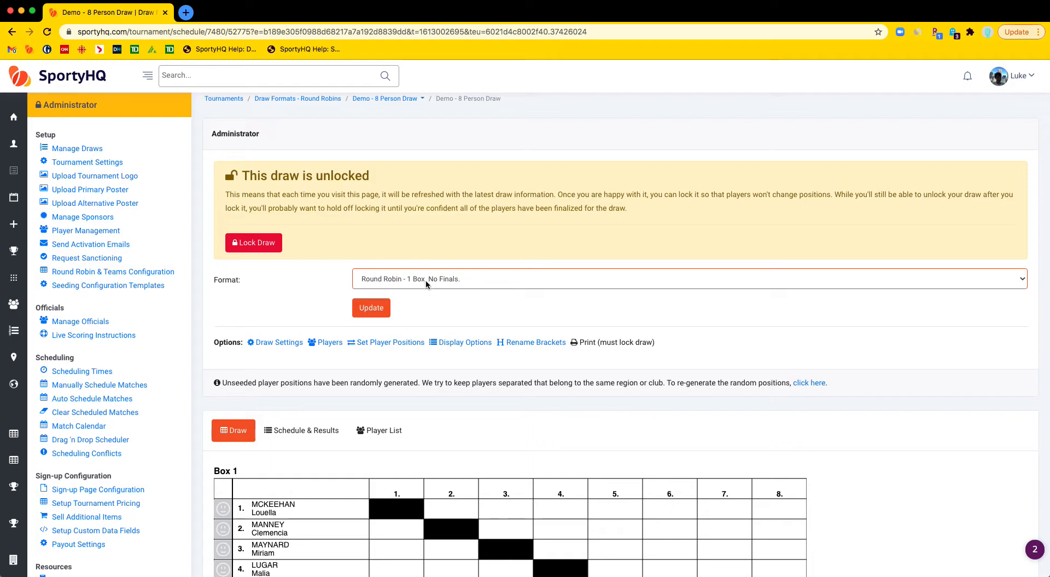
pyautogui.scroll(-1, 444, 301)
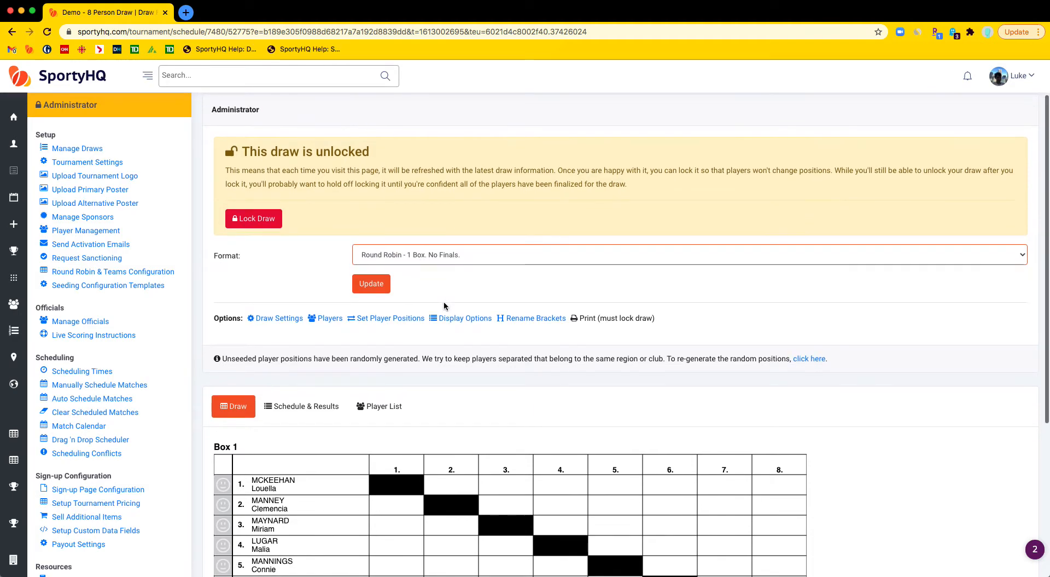
pyautogui.scroll(-8, 444, 301)
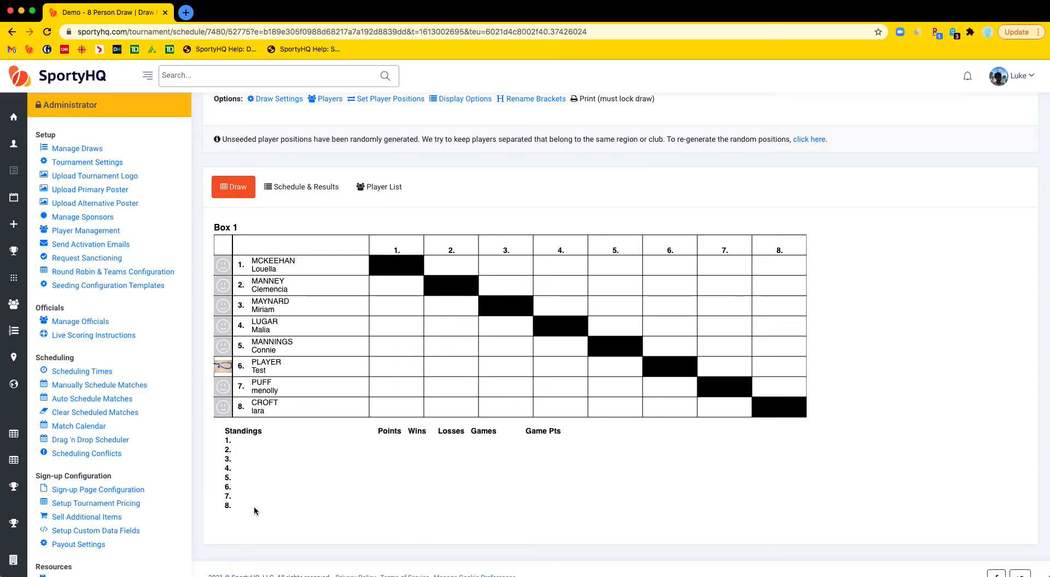
pyautogui.scroll(7, 313, 436)
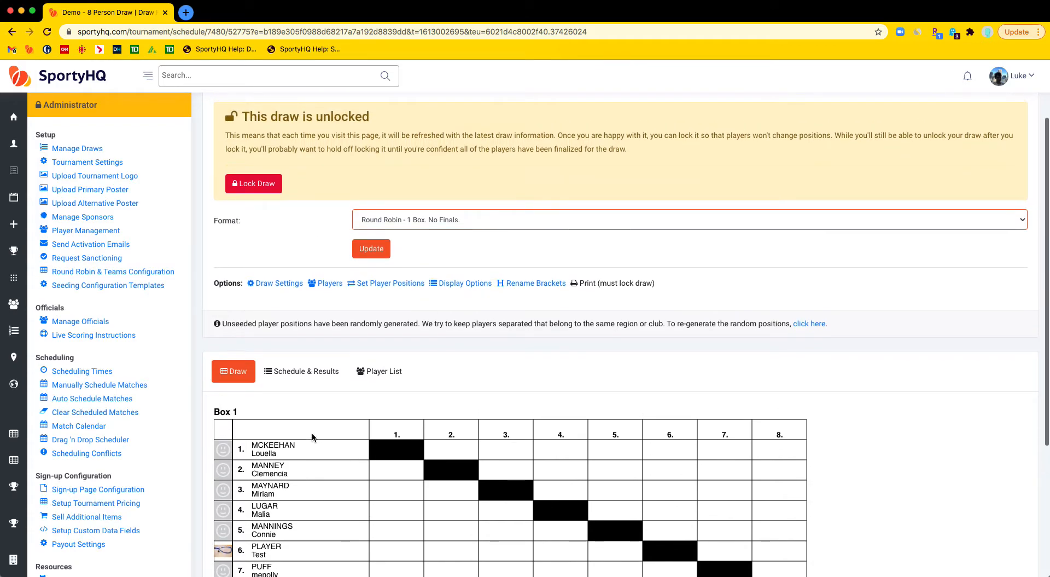
pyautogui.scroll(-4, 312, 435)
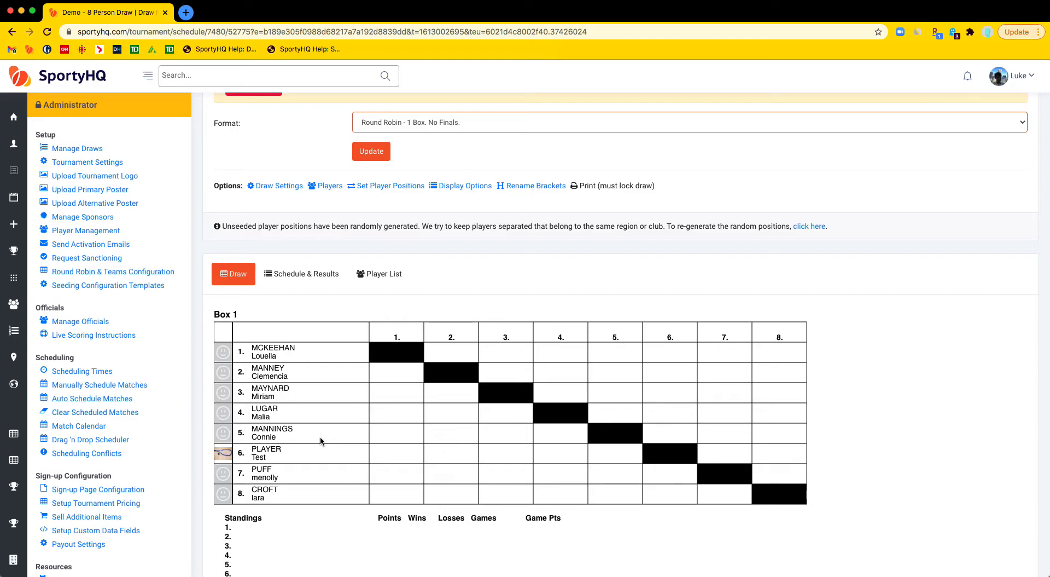
pyautogui.scroll(-2, 320, 441)
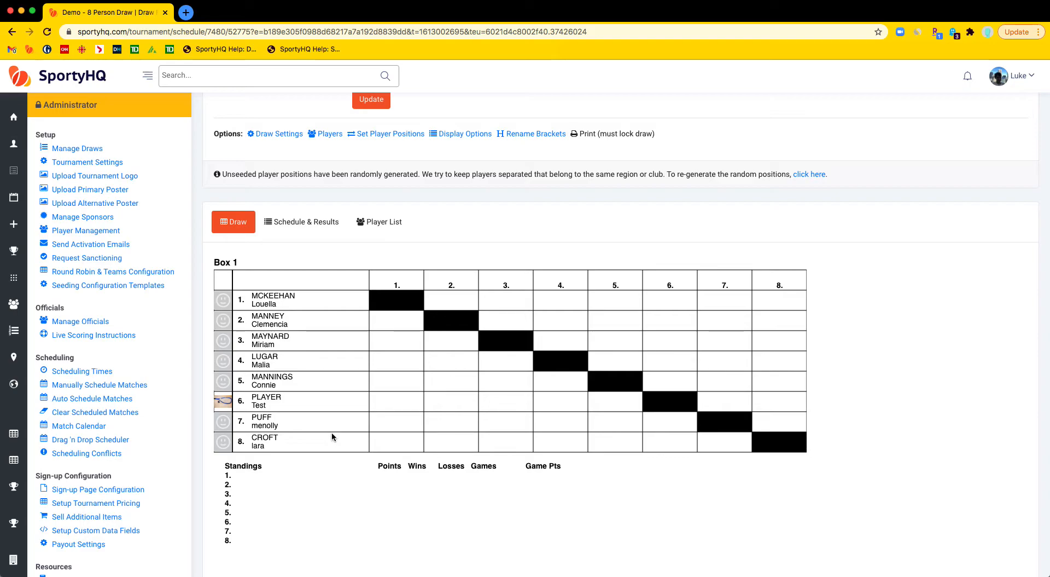
pyautogui.scroll(-1, 332, 436)
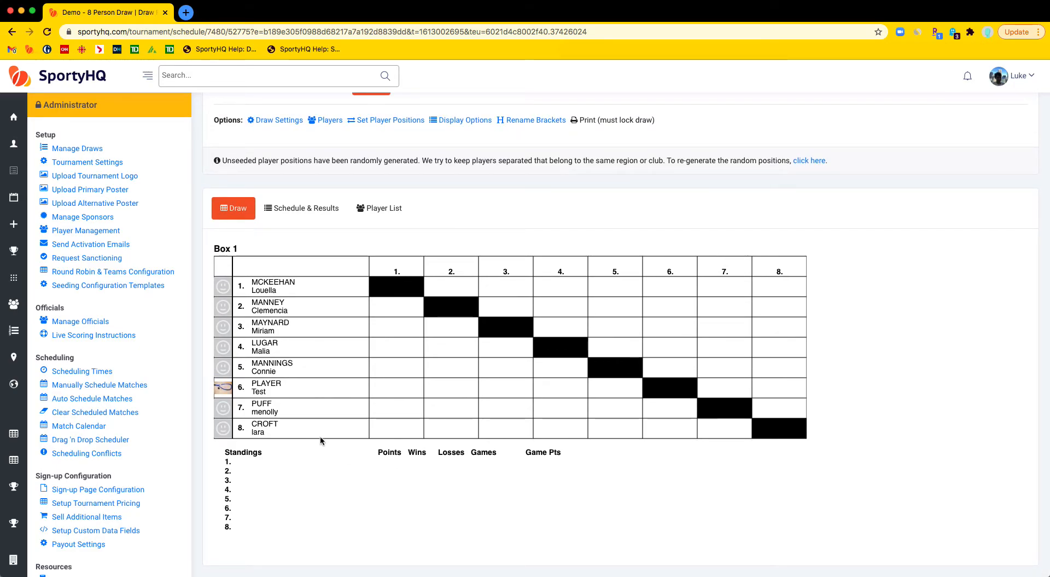
pyautogui.scroll(3, 320, 435)
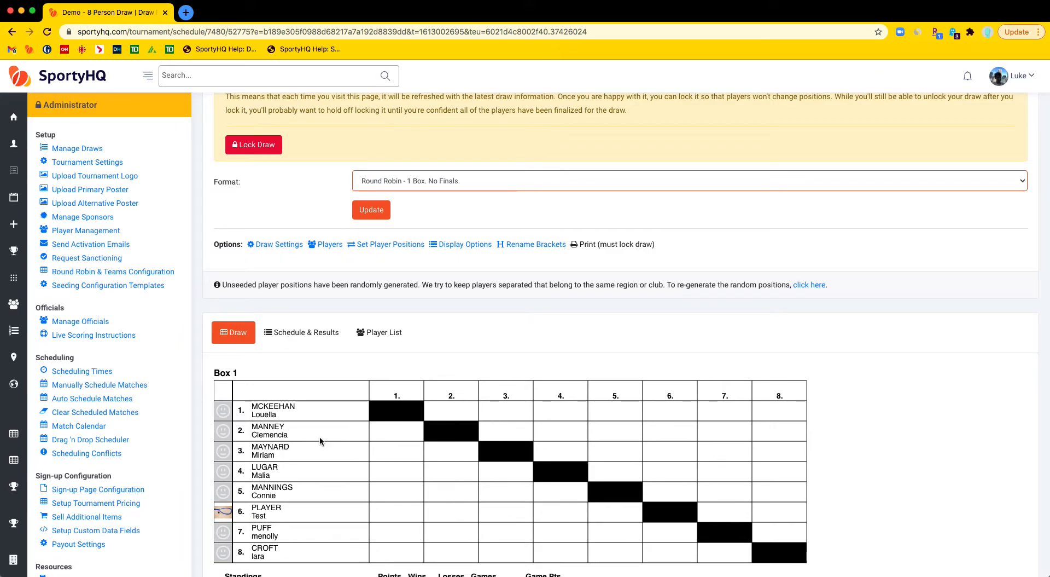
pyautogui.scroll(-1, 319, 435)
pyautogui.scroll(2, 319, 438)
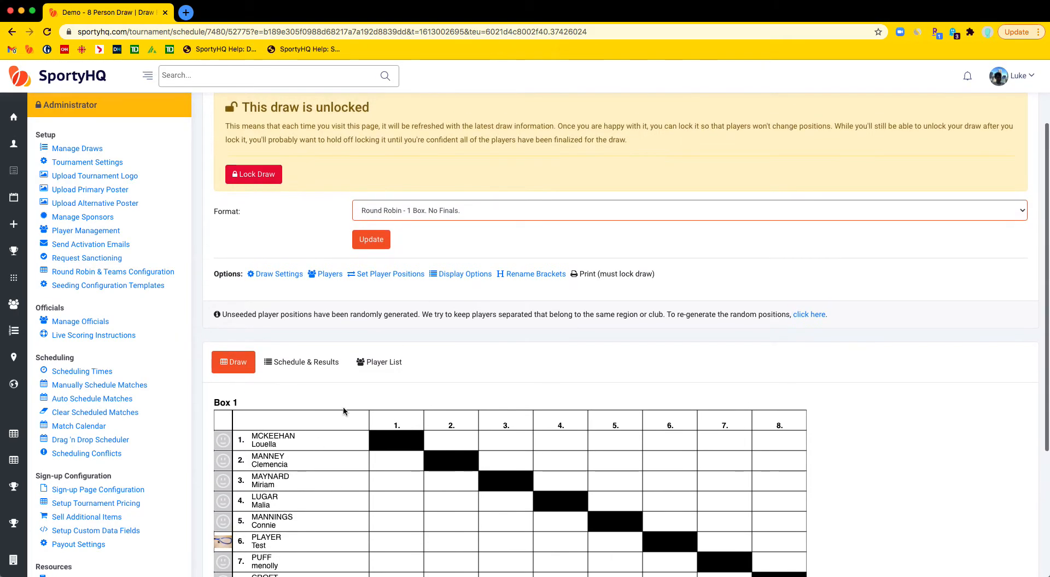
# Step: Change the draw format to Round Robin - 2 Boxes. No Playoffs. and review both boxes
pyautogui.click(420, 212)
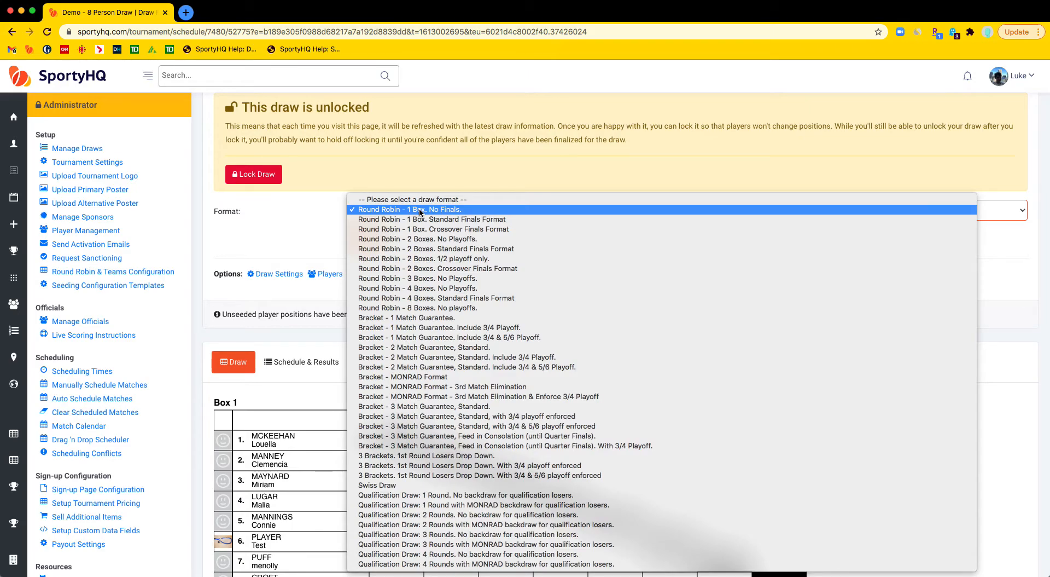
pyautogui.click(422, 238)
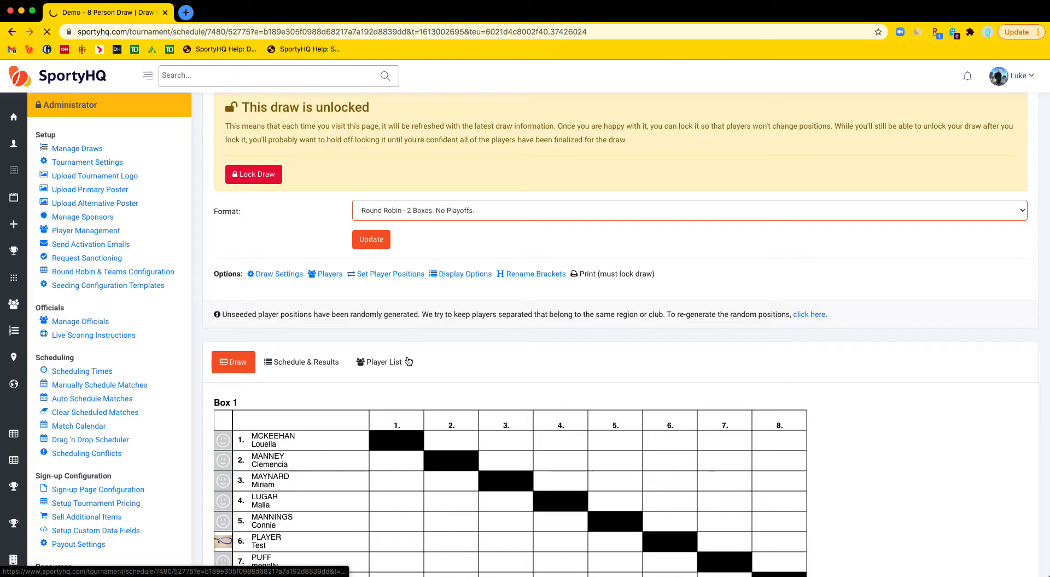
pyautogui.scroll(-5, 407, 359)
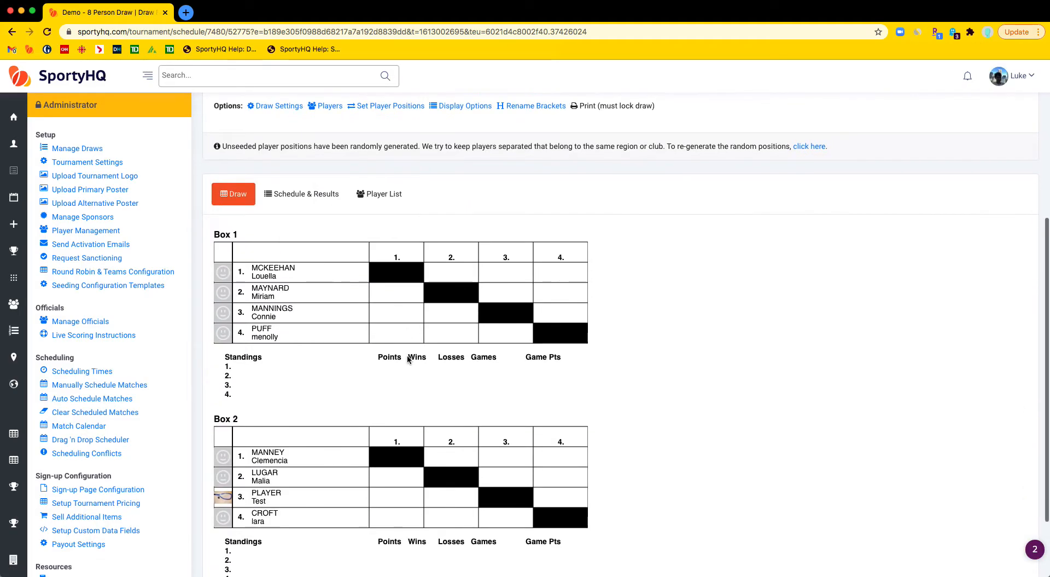
pyautogui.scroll(-3, 407, 359)
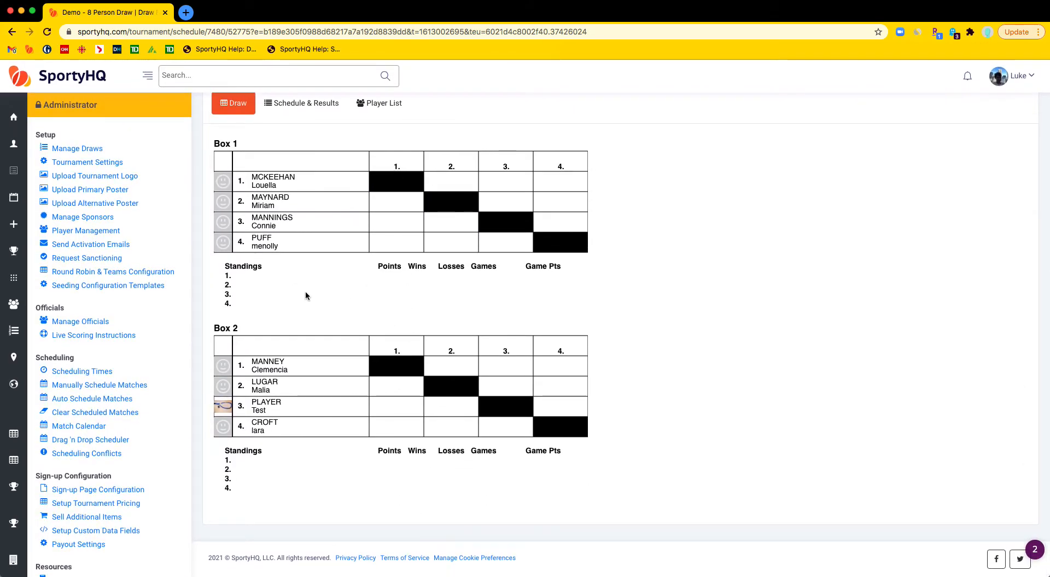
pyautogui.scroll(6, 344, 304)
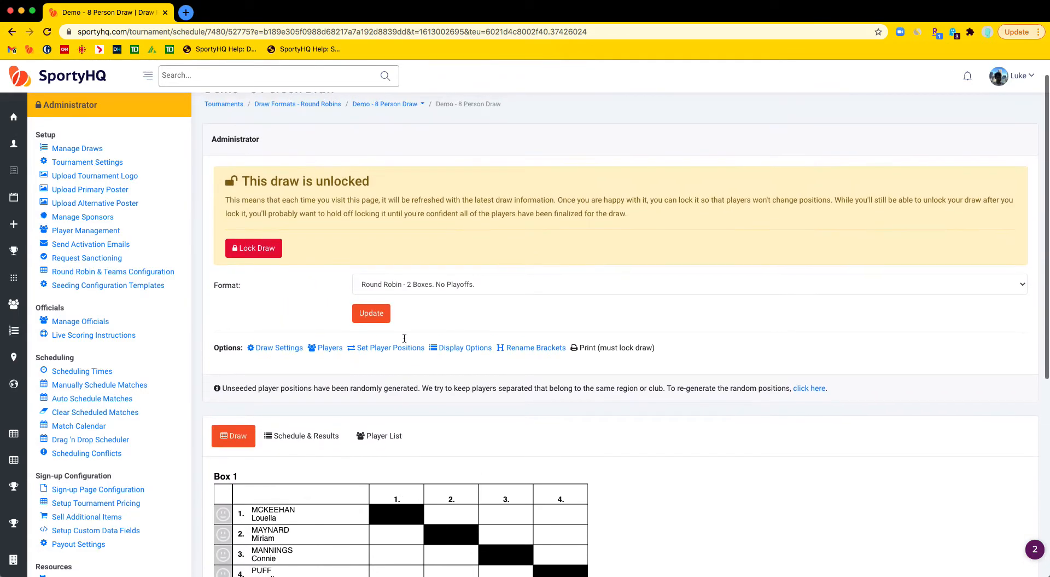
# Step: Change the draw format to Round Robin - 2 Boxes. Standard Finals Format and review the playoff brackets
pyautogui.click(444, 284)
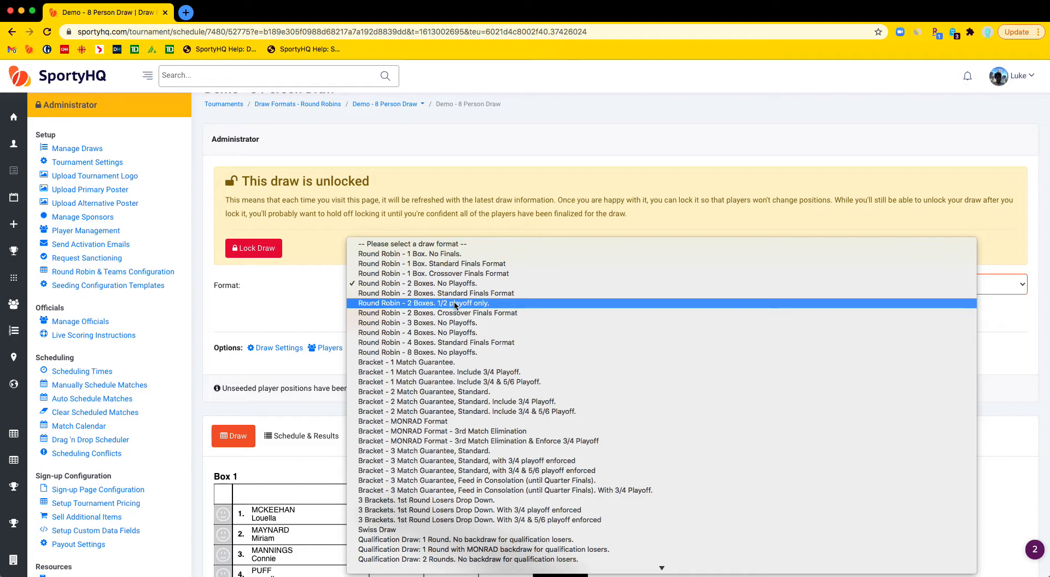
pyautogui.click(463, 293)
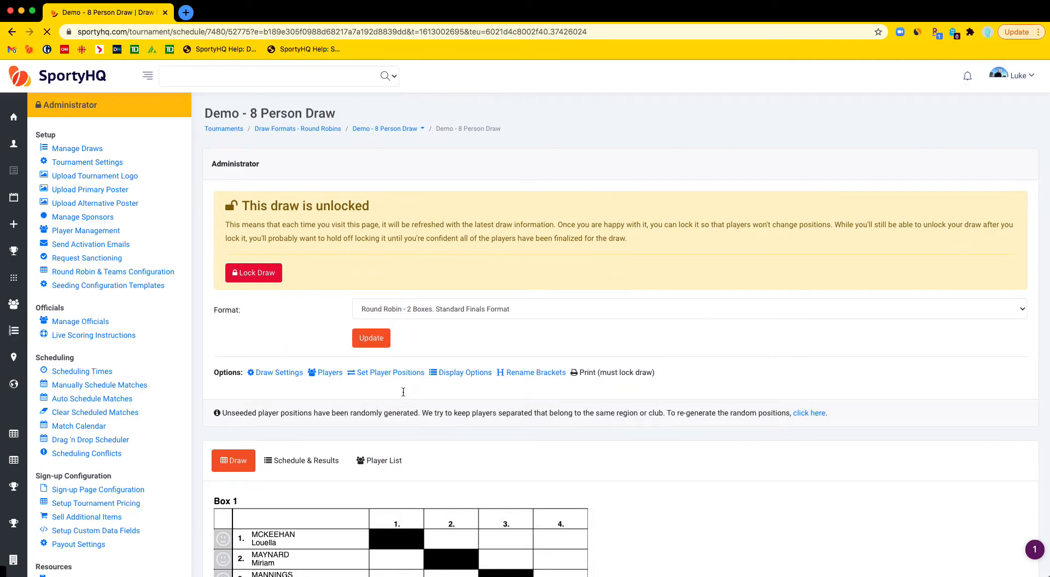
pyautogui.scroll(-8, 403, 392)
pyautogui.scroll(-3, 404, 392)
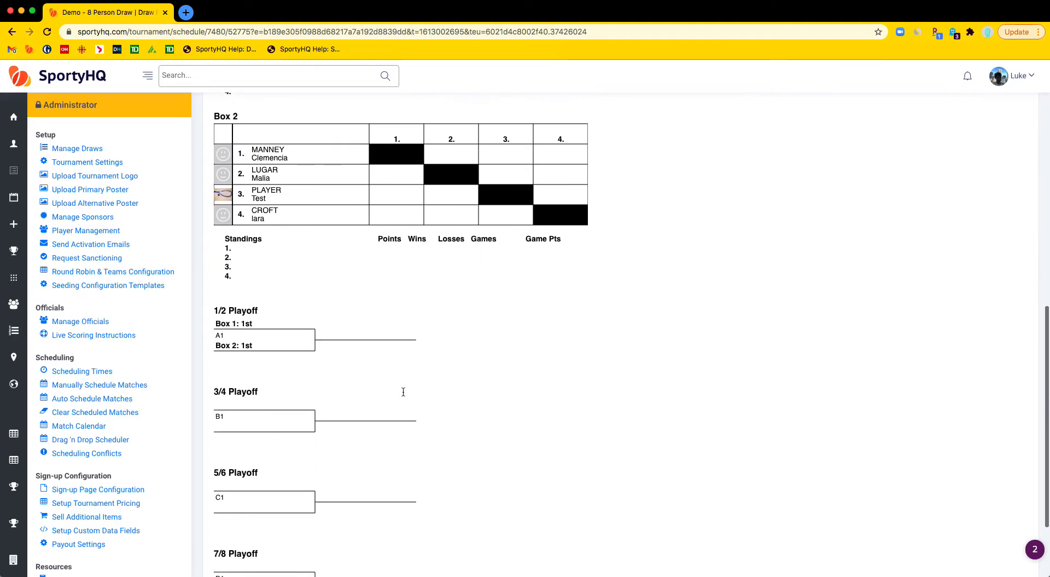
pyautogui.scroll(-2, 315, 405)
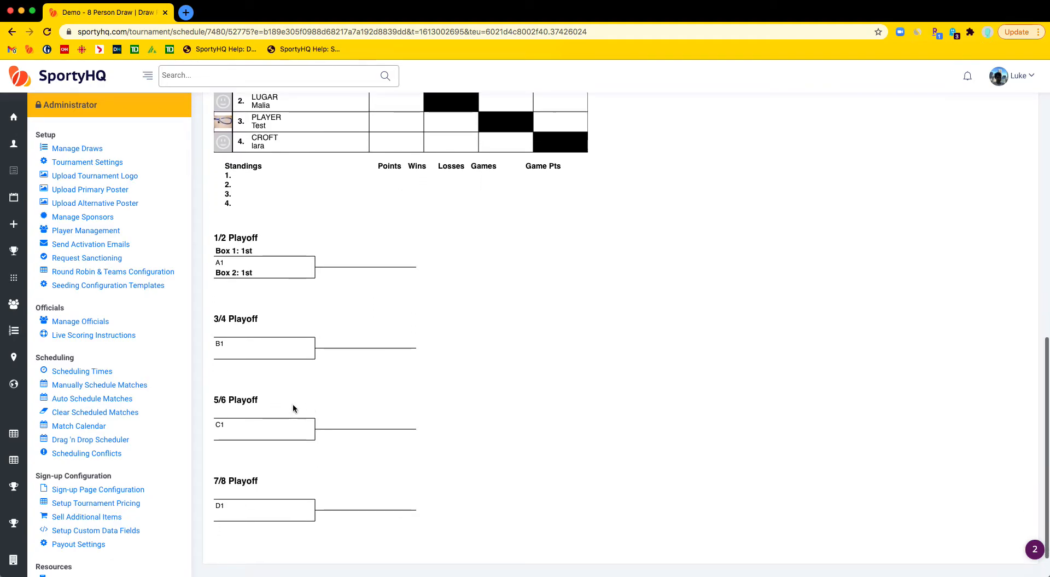
pyautogui.scroll(12, 419, 481)
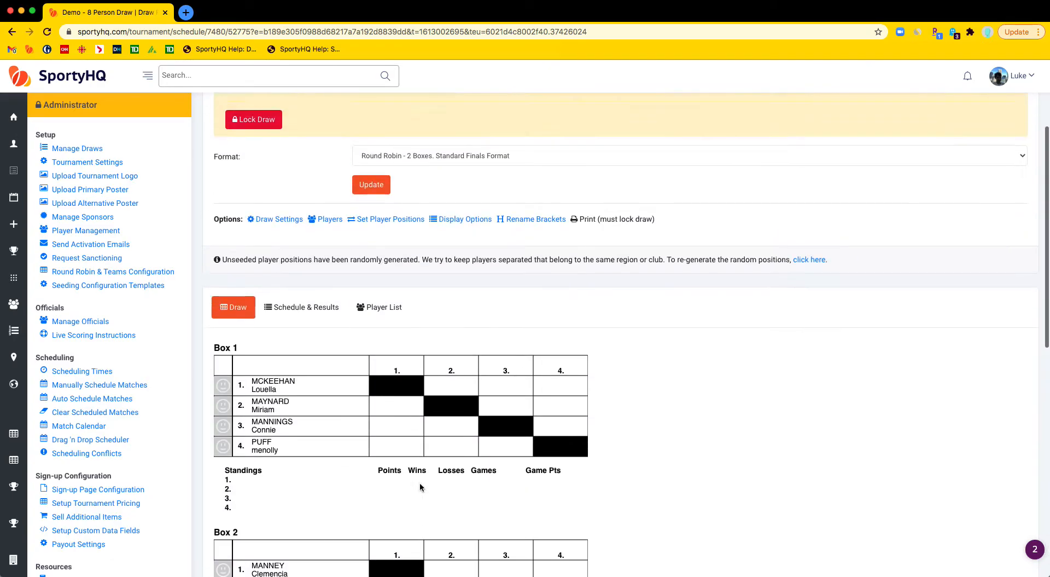
# Step: Change the draw format to Round Robin - 2 Boxes. 1/2 playoff only. and review the resulting playoff
pyautogui.click(454, 202)
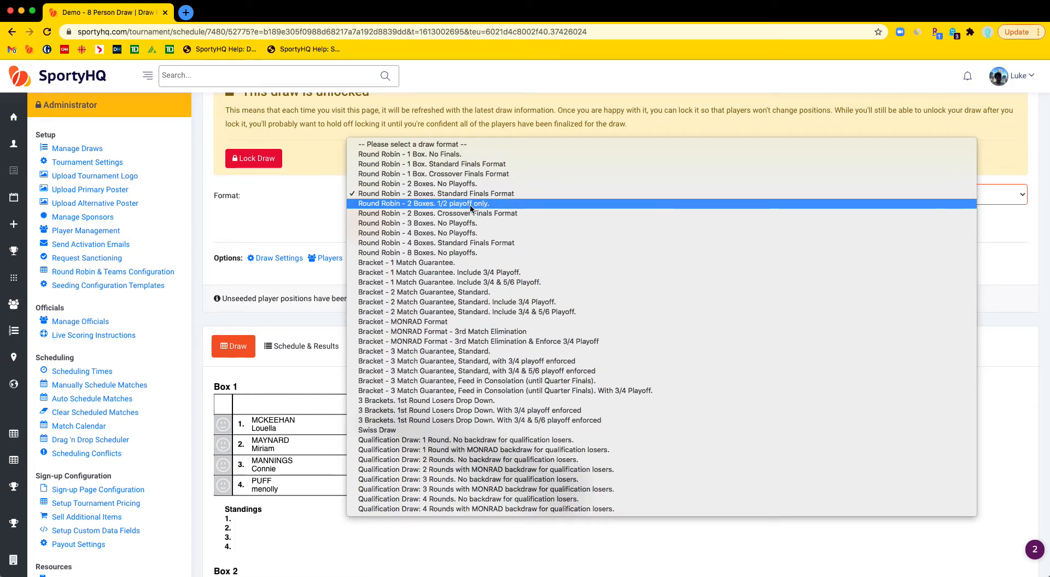
pyautogui.click(481, 203)
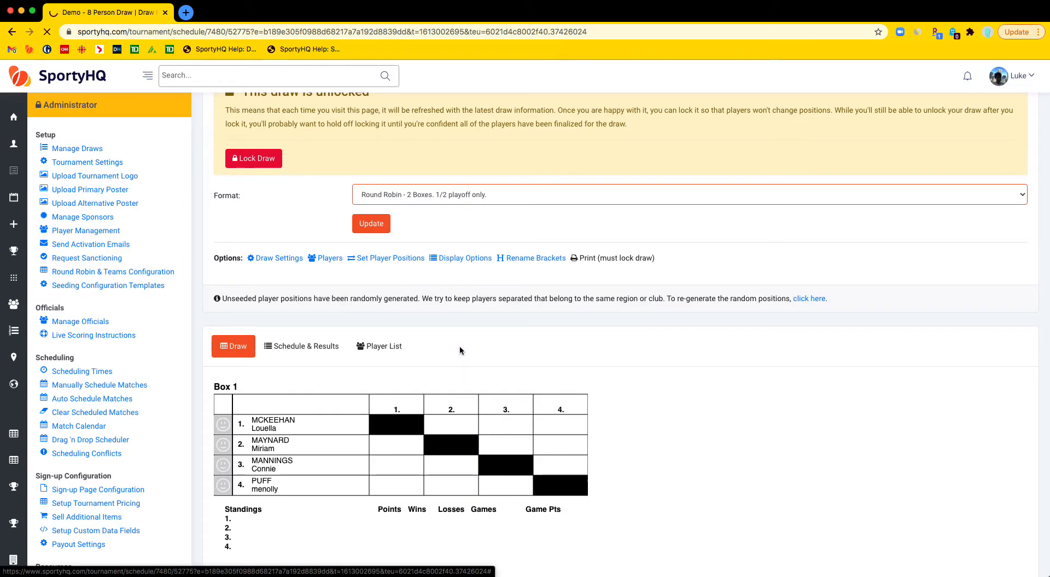
pyautogui.scroll(-6, 460, 346)
pyautogui.scroll(-2, 459, 346)
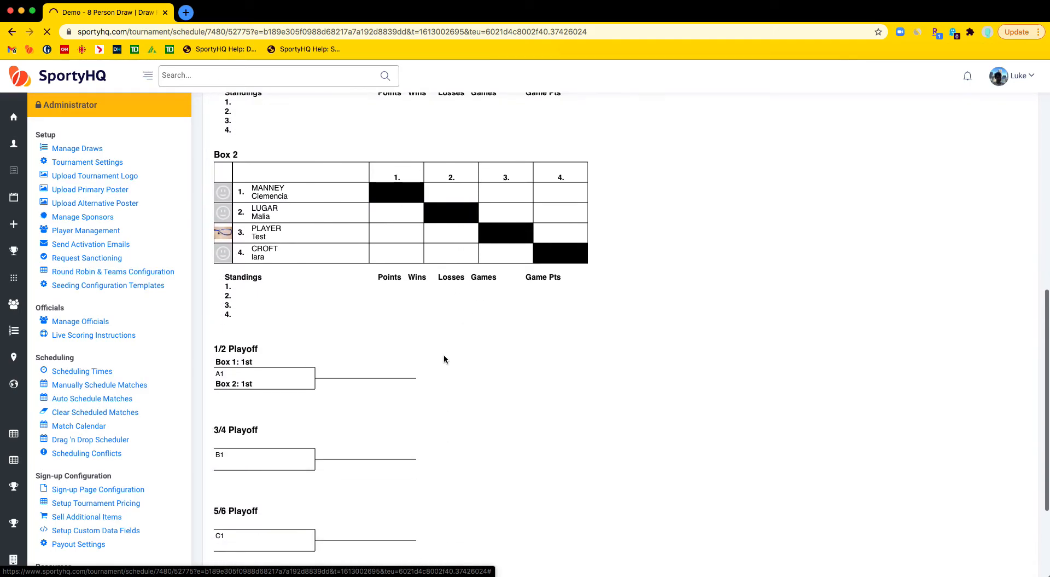
pyautogui.scroll(-1, 320, 423)
pyautogui.scroll(-7, 321, 422)
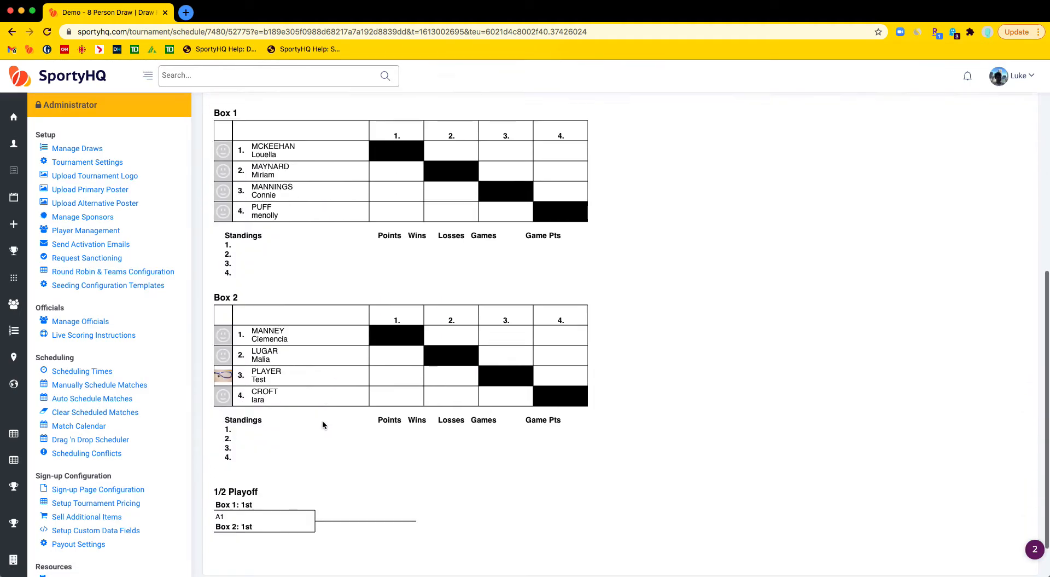
pyautogui.scroll(3, 370, 455)
pyautogui.scroll(4, 370, 458)
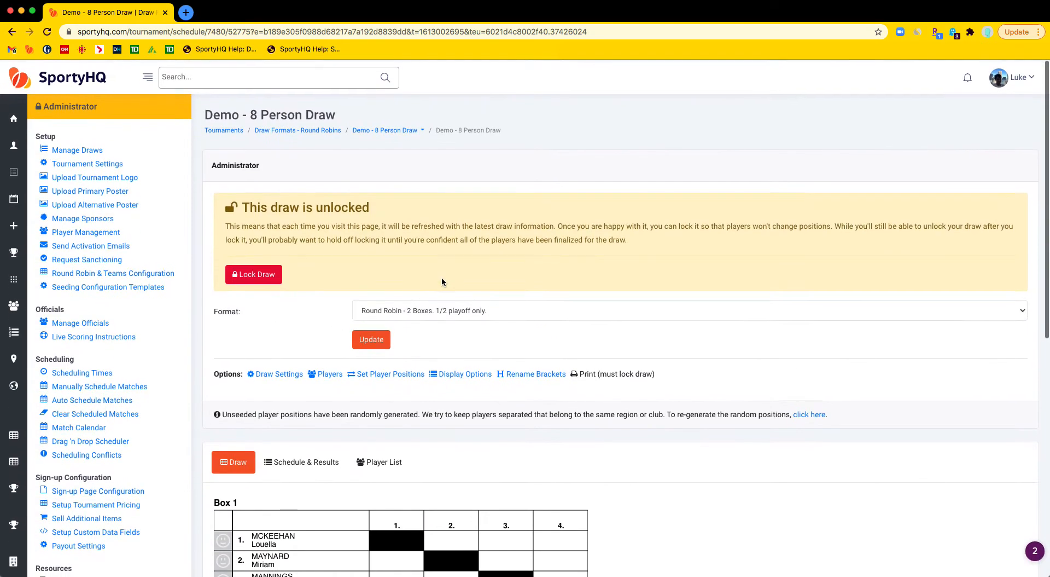
# Step: Change the draw format to Round Robin - 2 Boxes. Crossover Finals Format and review the boxes
pyautogui.click(452, 308)
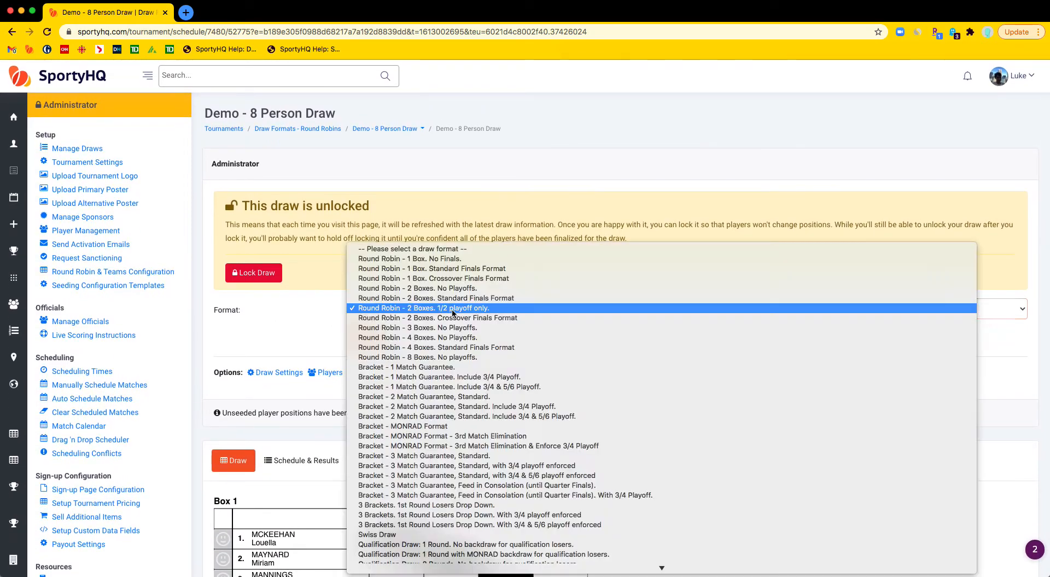
pyautogui.click(486, 319)
pyautogui.click(406, 374)
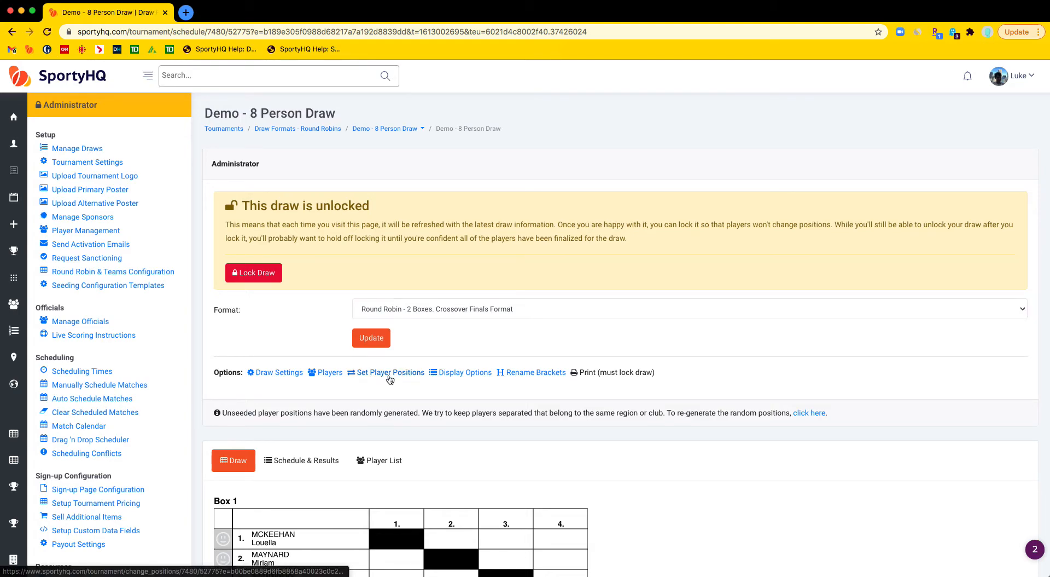
pyautogui.scroll(-2, 390, 379)
pyautogui.scroll(-2, 390, 380)
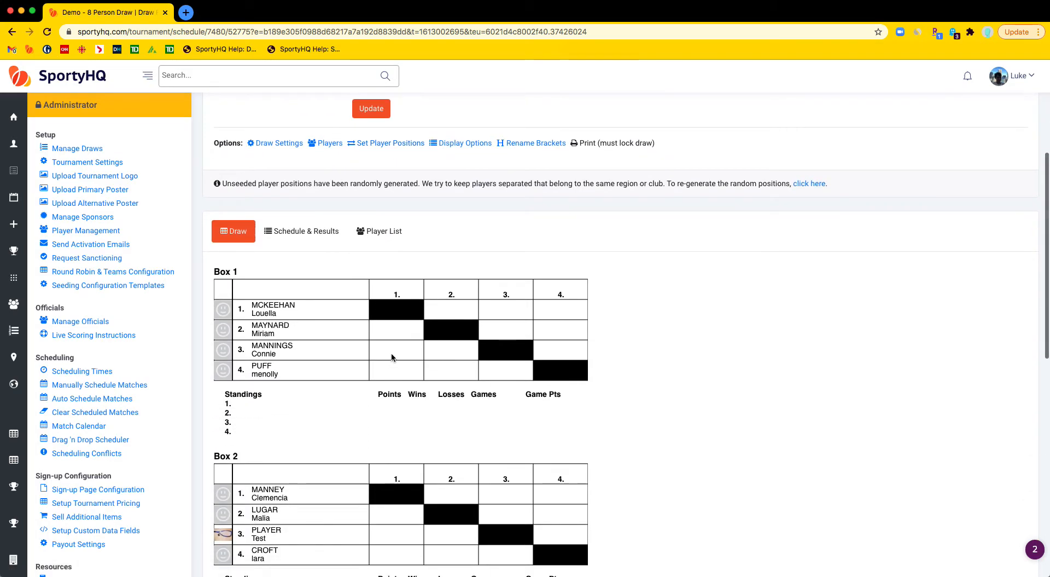
# Step: Examine the crossover format's 1/2, 3/4, 5/6 and 7/8 playoff brackets below both boxes
pyautogui.scroll(-1, 391, 351)
pyautogui.scroll(-4, 352, 388)
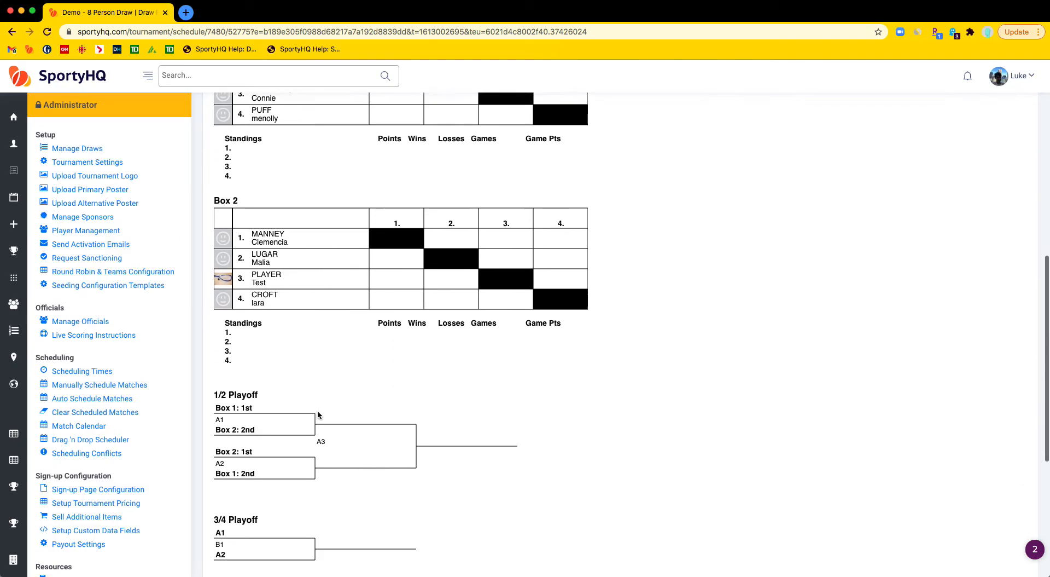
pyautogui.scroll(-1, 279, 456)
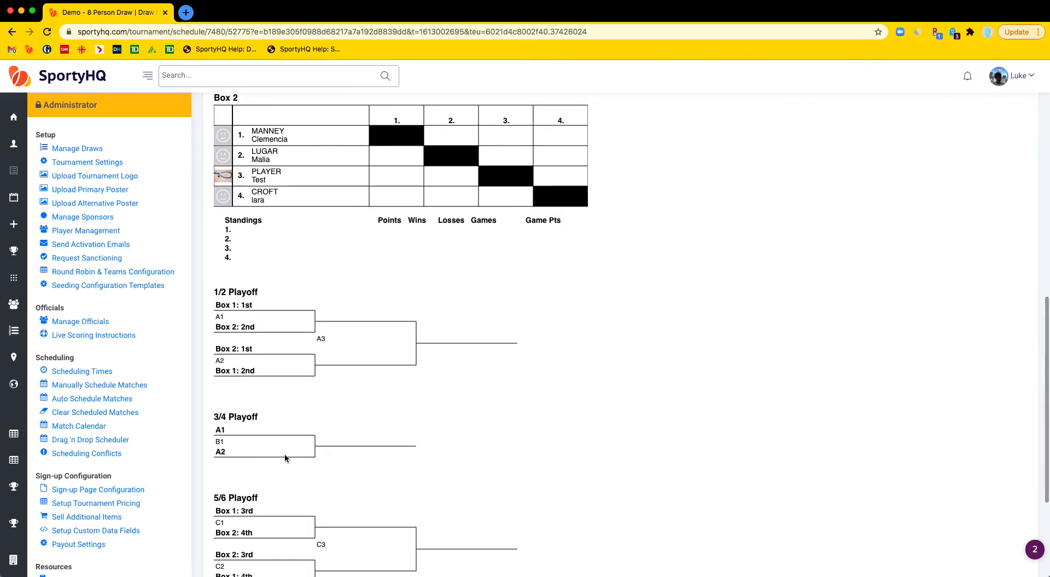
pyautogui.scroll(-1, 280, 323)
pyautogui.scroll(-1, 306, 451)
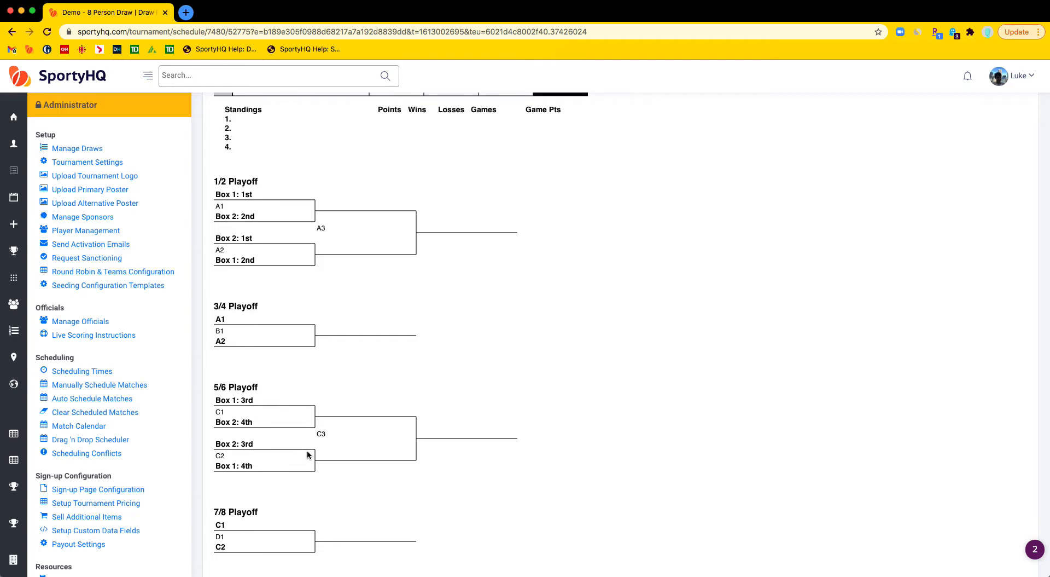
pyautogui.scroll(10, 306, 451)
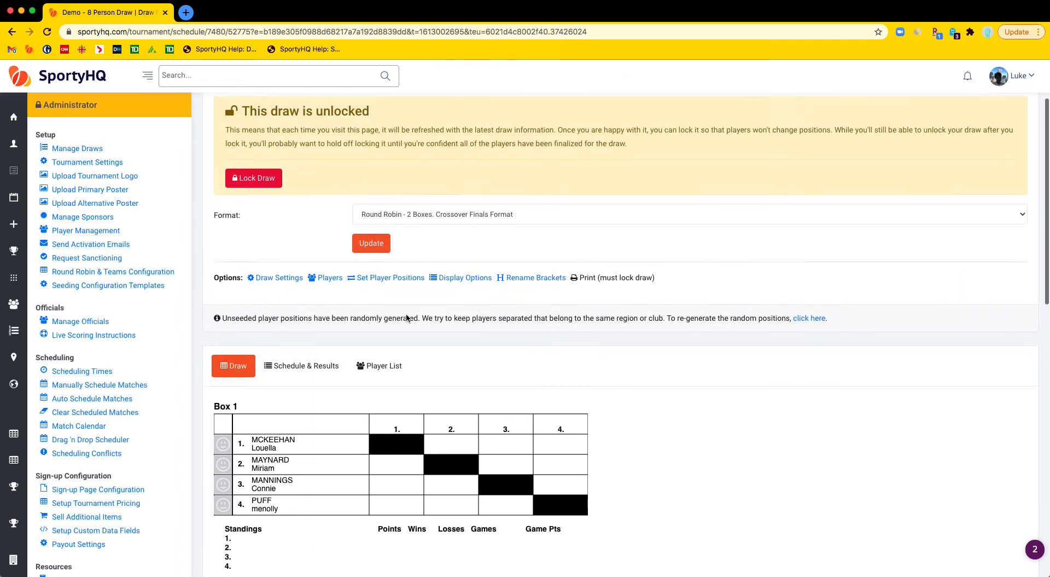
# Step: Open the Round Robin & Teams Configuration page for the tournament
pyautogui.click(465, 271)
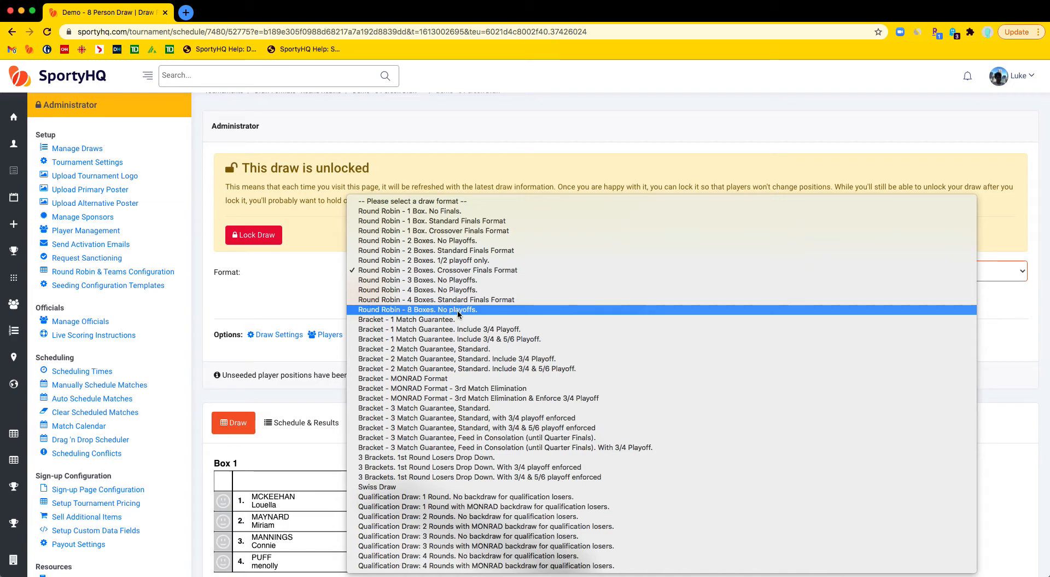
pyautogui.click(332, 295)
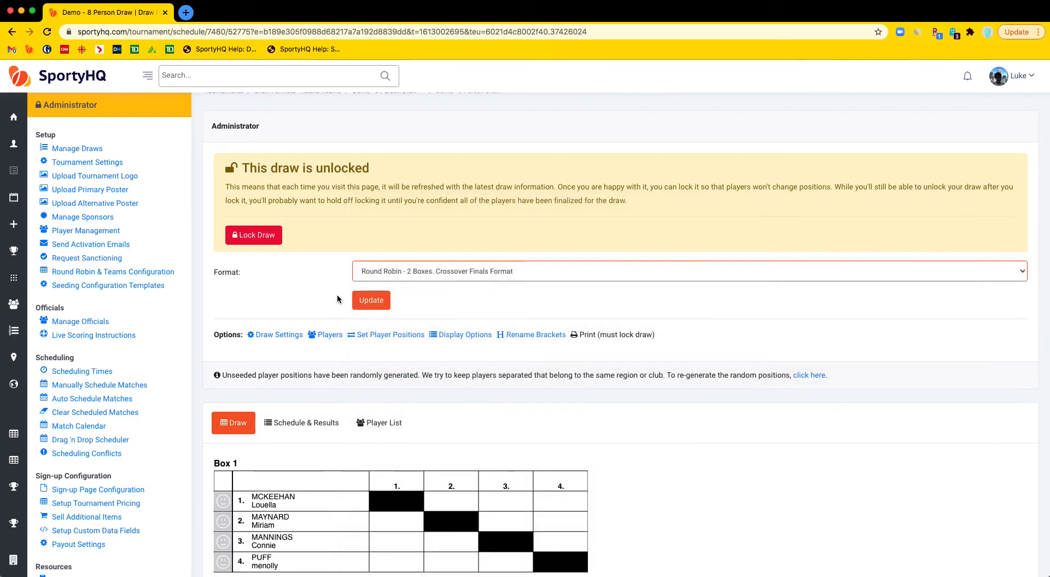
pyautogui.scroll(1, 316, 298)
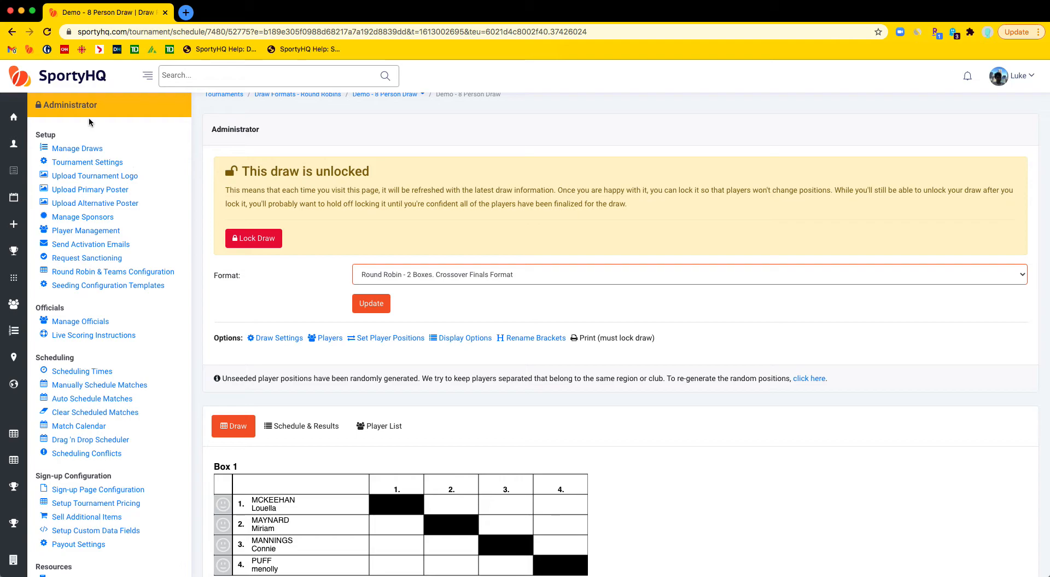
pyautogui.scroll(1, 90, 118)
pyautogui.scroll(2, 164, 222)
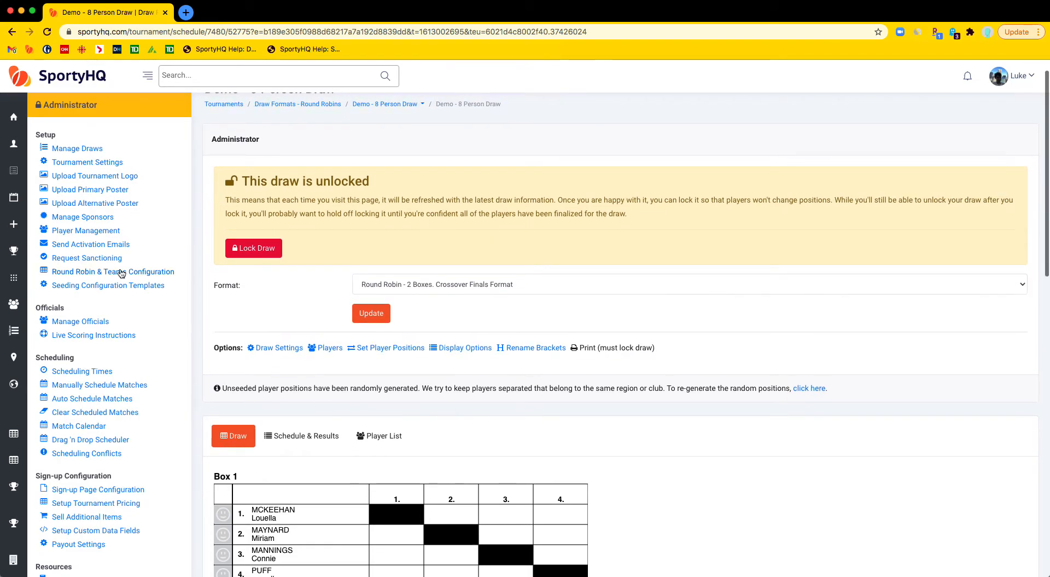
pyautogui.click(102, 273)
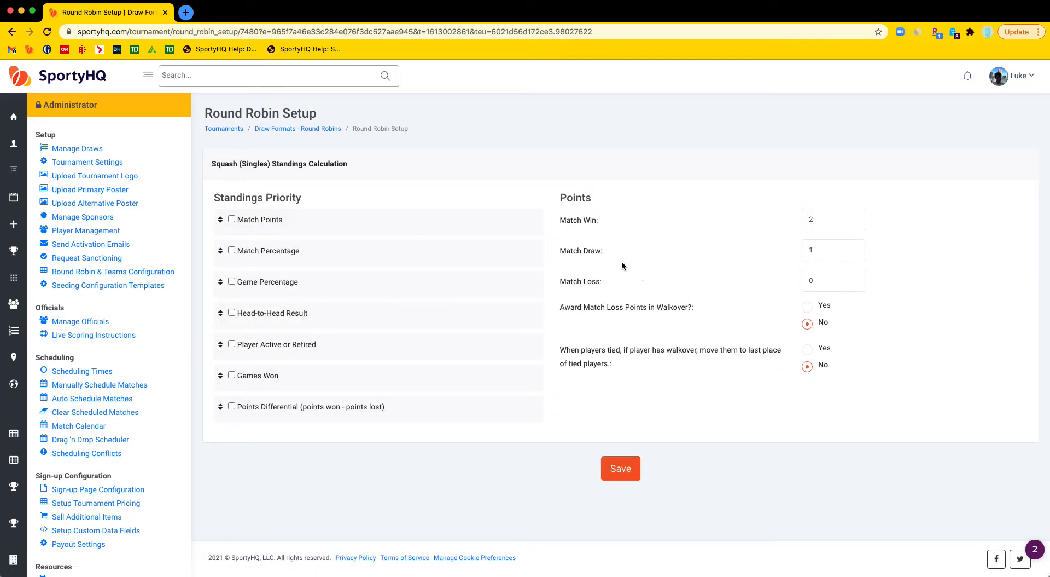
pyautogui.moveTo(576, 198); pyautogui.dragTo(560, 198)
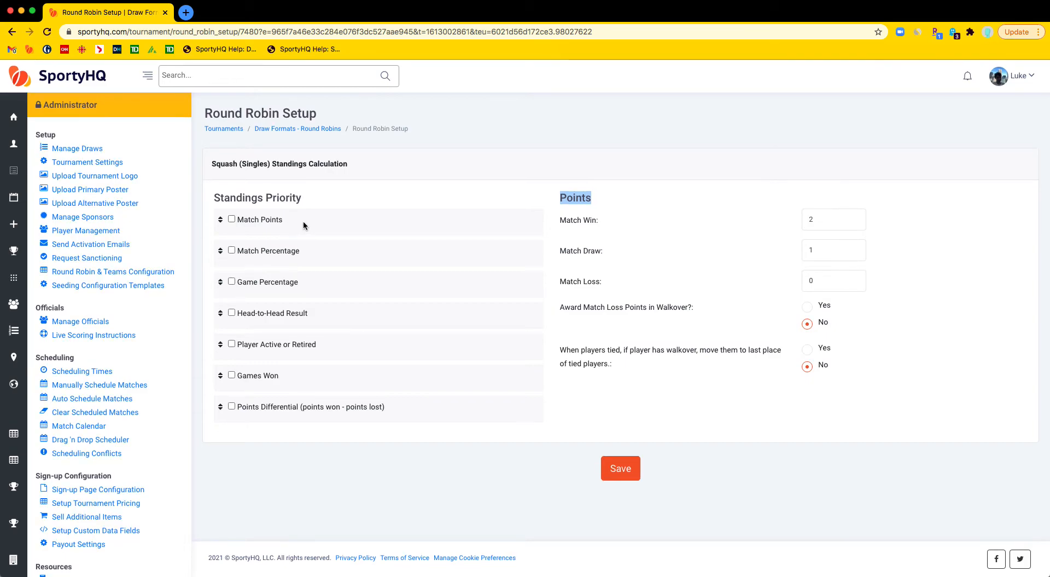
# Step: Reorder the standings priority to Game Percentage, Match Points, then Points Differential, and save the configuration
pyautogui.moveTo(280, 406); pyautogui.dragTo(282, 248)
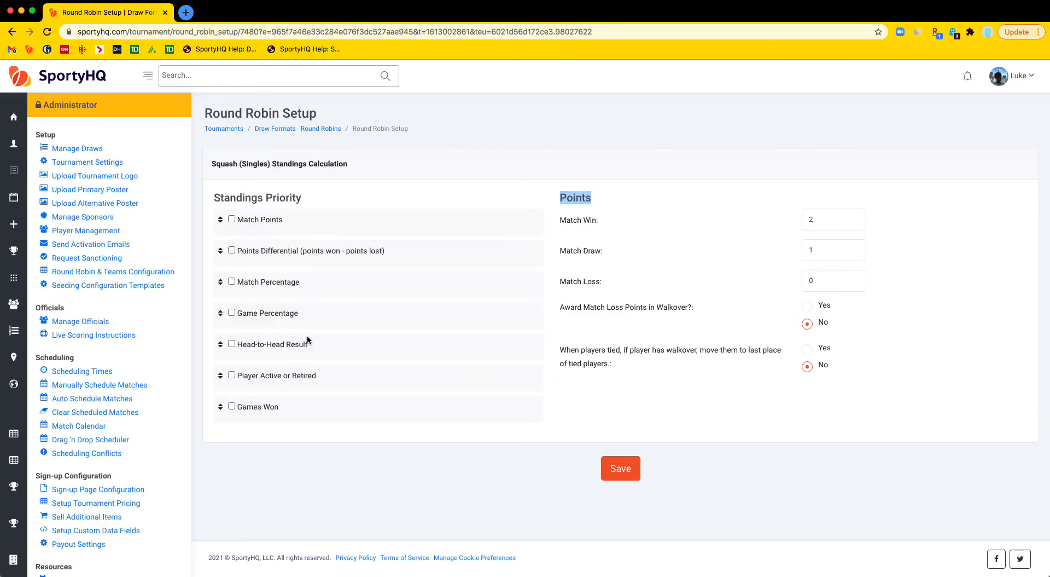
pyautogui.moveTo(286, 321); pyautogui.dragTo(292, 224)
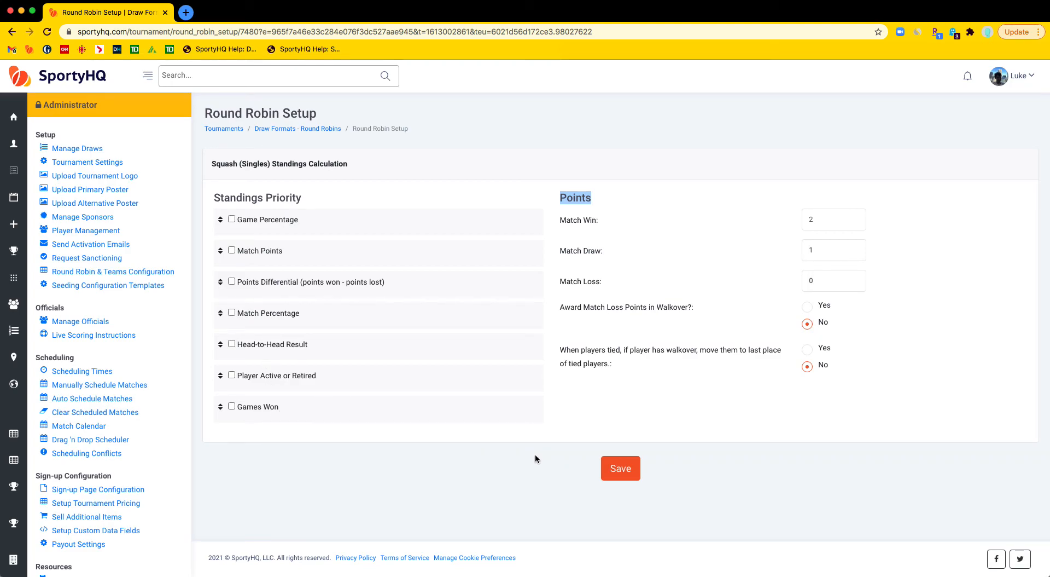
pyautogui.click(629, 474)
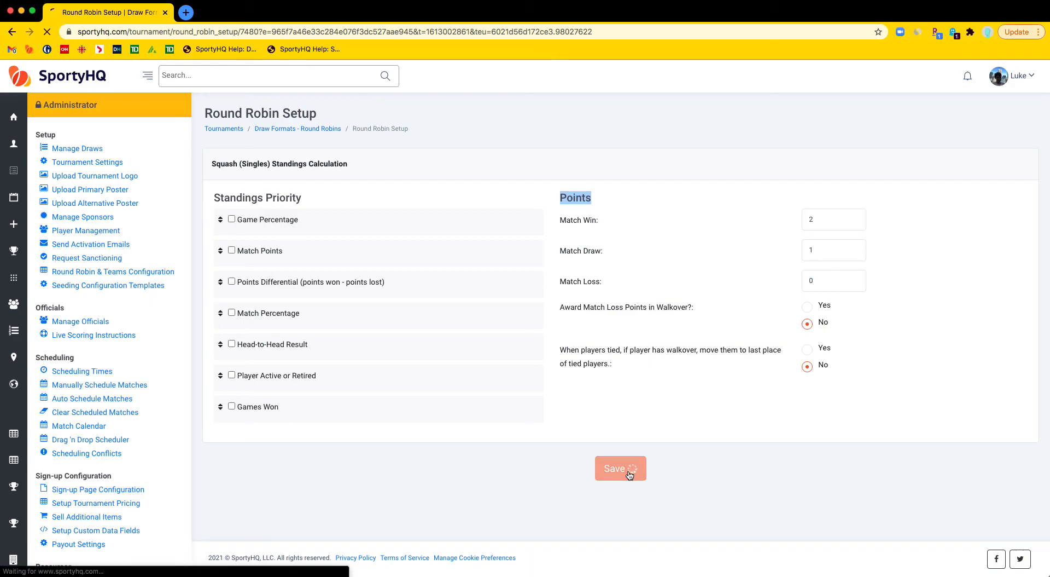
# Step: Return to the Demo - 8 Person Draw from the tournament page
pyautogui.scroll(-1, 301, 348)
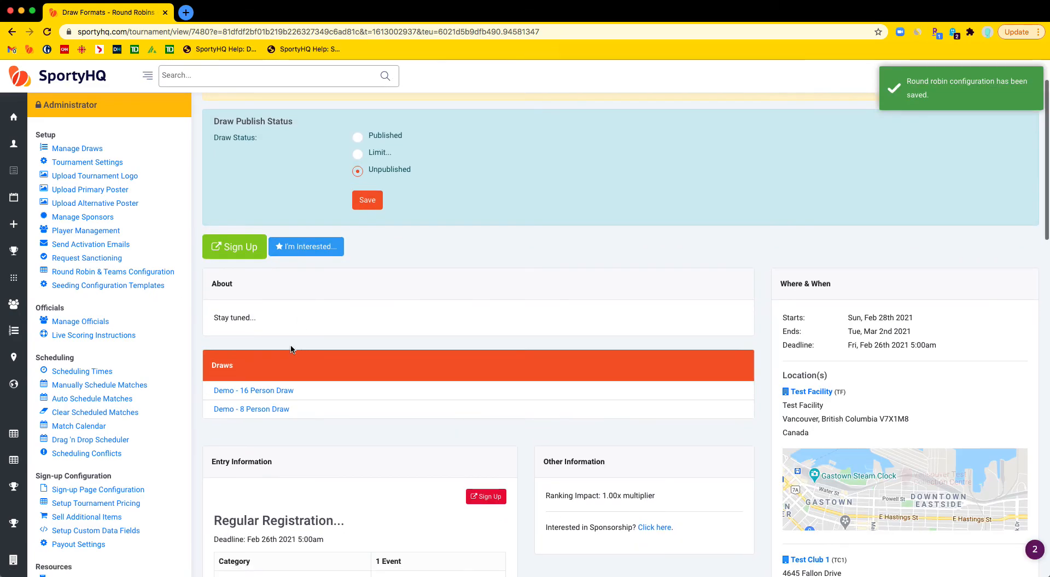
pyautogui.click(274, 409)
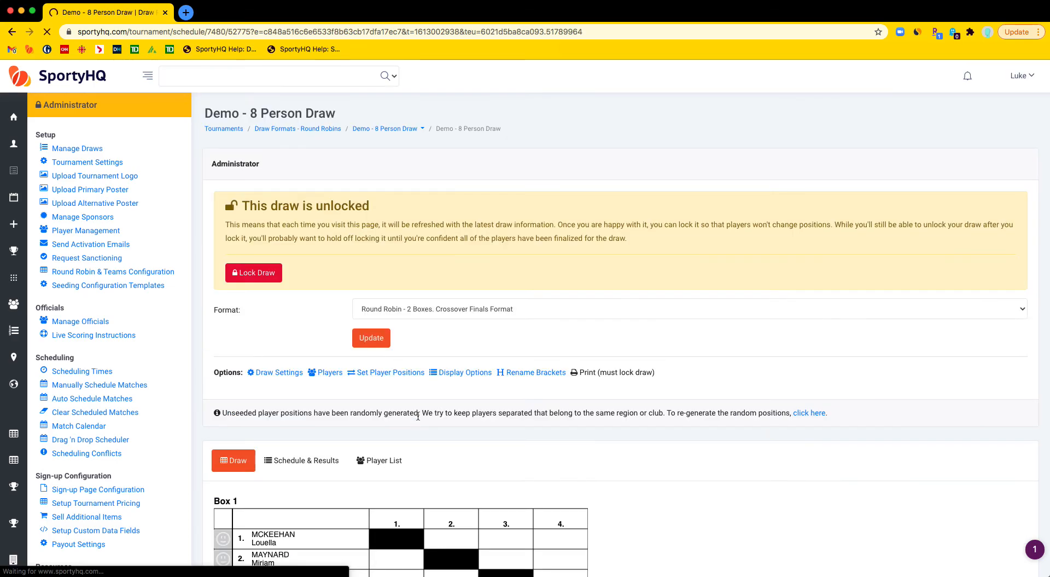